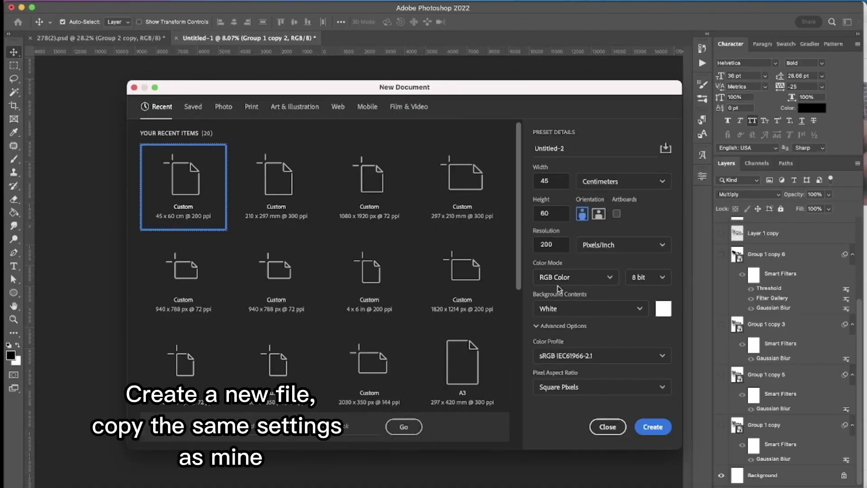
Create a 45 × 60 cm RGB document at 200 ppi with a white background and add the text "No".
click(653, 427)
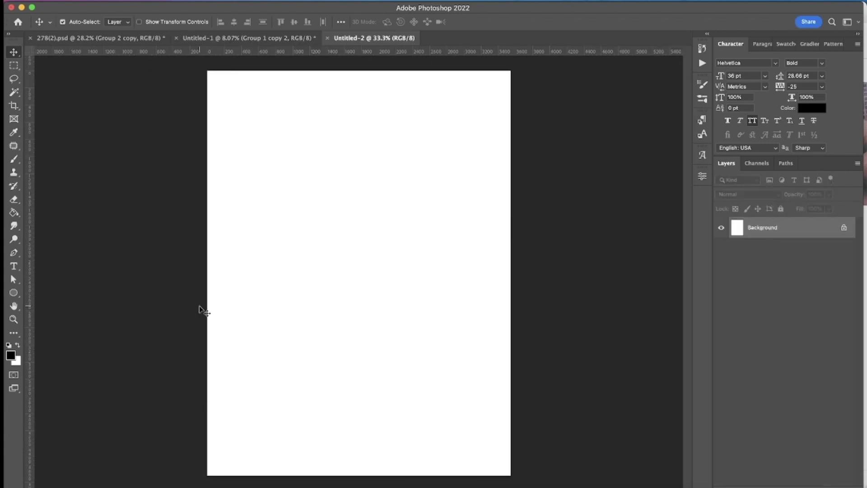
click(13, 267)
click(253, 218)
text(N)
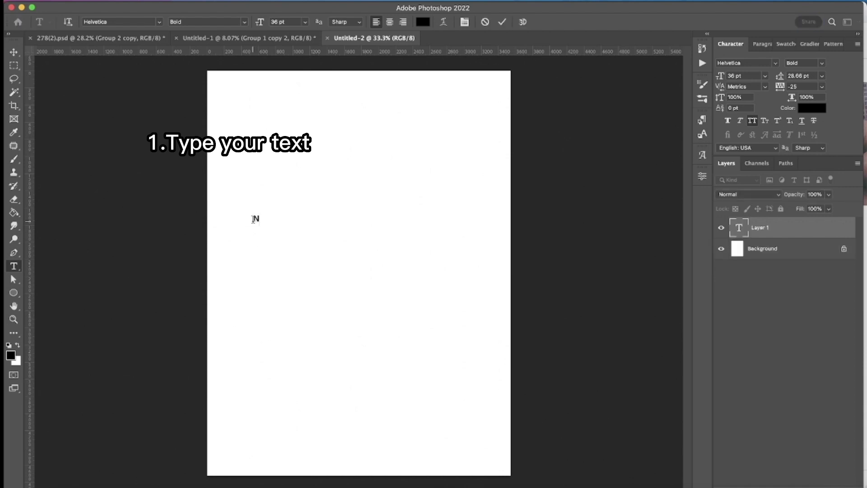
text(o)
Add a separate text layer below "No" reading "DISTRA CTIONS".
click(256, 243)
text(D)
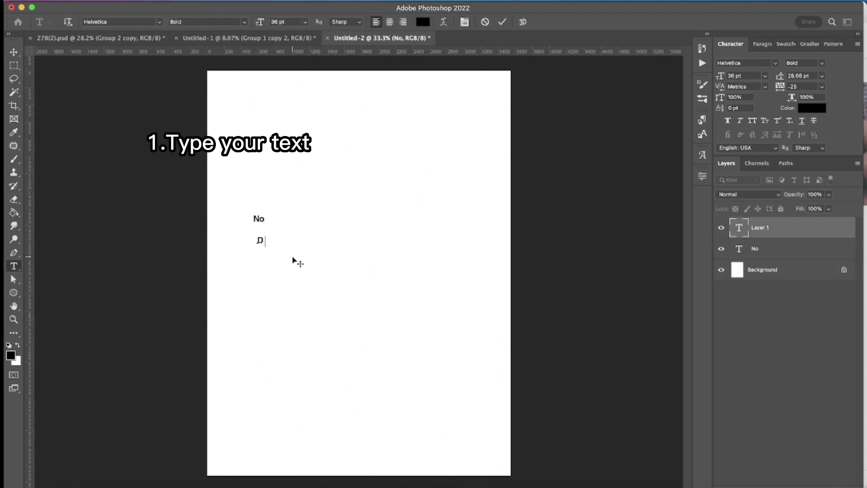
text(ONS)
key(super+Return)
Enlarge both text layers and arrange them as a staggered three-line headline spanning the page width.
click(767, 248)
drag(284, 251, 505, 453)
shift+click(776, 230)
key(super+t)
drag(447, 338, 410, 320)
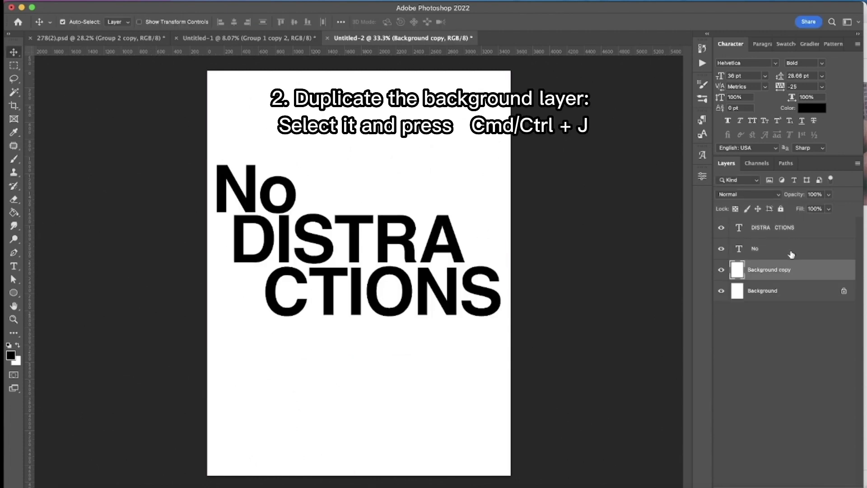
Merge the text layers with the white background copy and apply a Gaussian Blur with a 45.8-pixel radius to the result.
shift+click(795, 237)
key(ctrl+e)
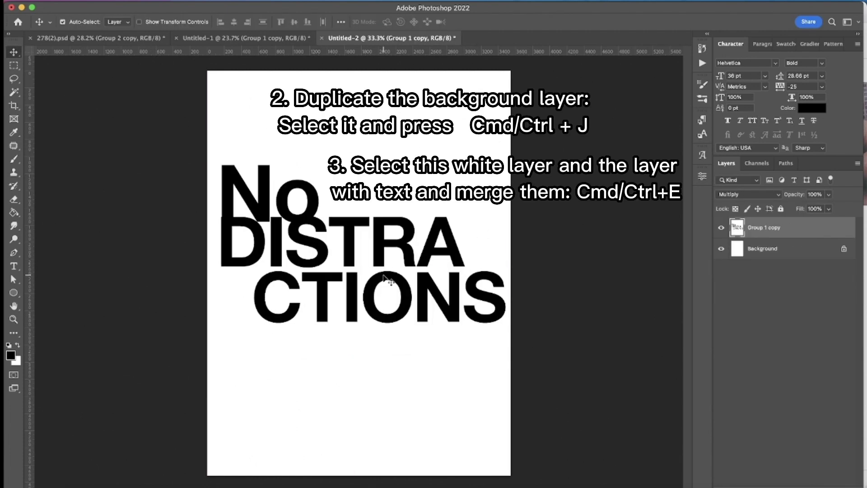
click(240, 2)
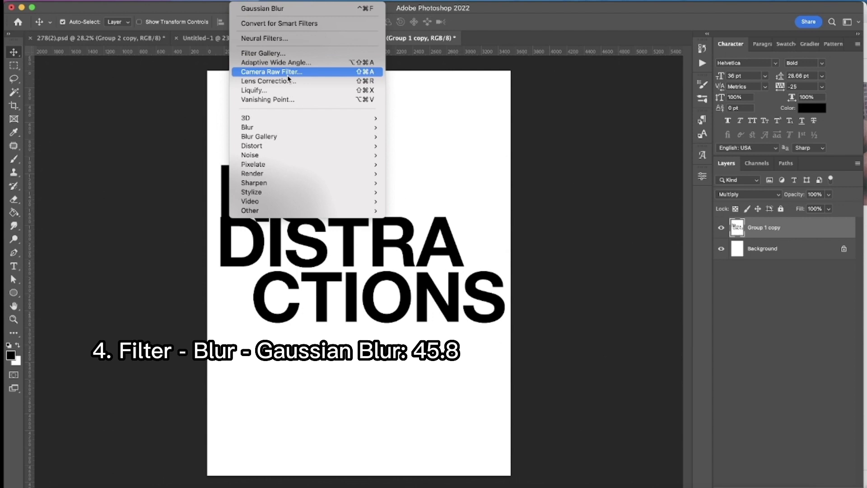
mouse_move(288, 127)
click(427, 166)
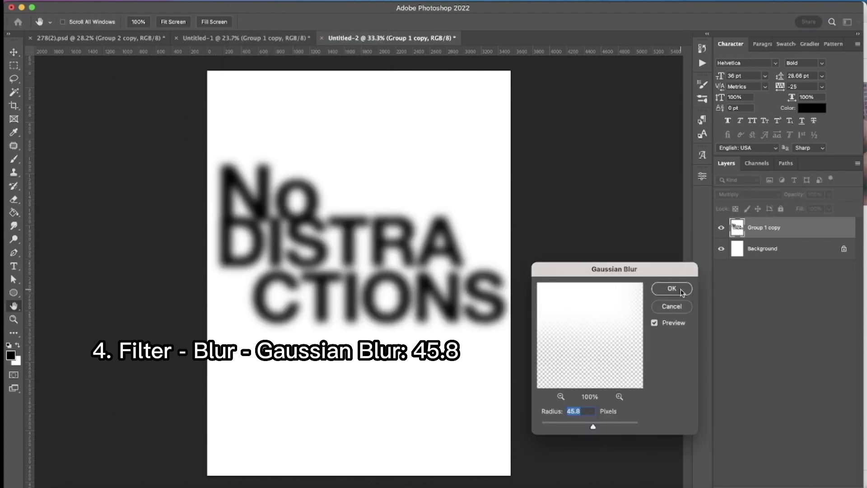
click(681, 291)
Draw a closed rounded Pen path over the empty area beside "No", overlapping the tops of the letters in "DISTRA".
click(14, 254)
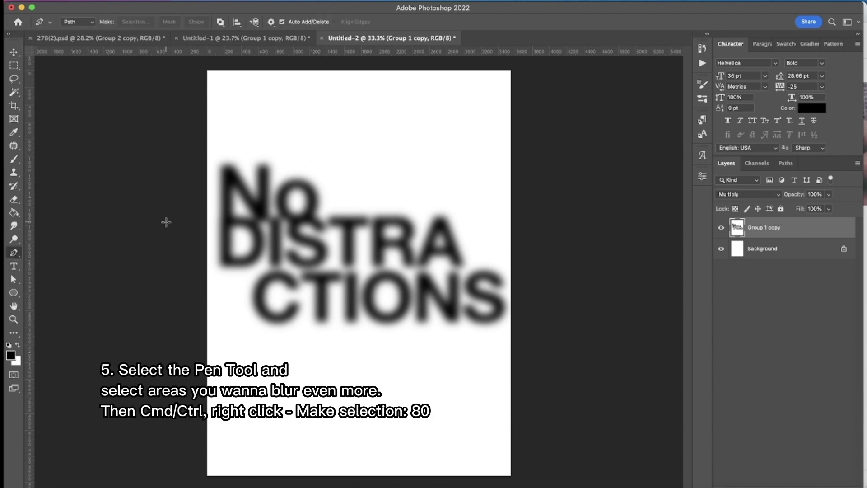
click(382, 193)
click(377, 212)
click(357, 228)
click(332, 228)
click(313, 221)
click(308, 203)
click(313, 197)
click(337, 179)
click(382, 193)
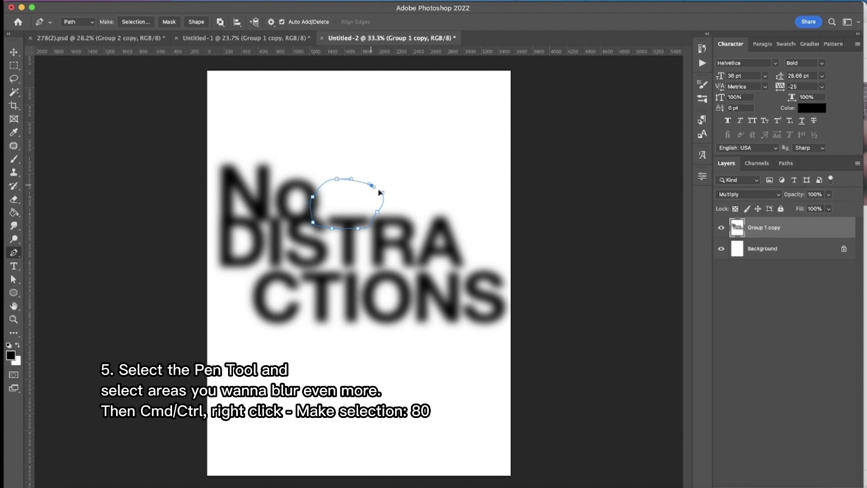
Draw a second closed Pen path under the first letters of "CTIONS", overlapping the bottoms of the T and I.
drag(295, 339, 326, 315)
drag(345, 313, 374, 329)
mouse_move(375, 338)
mouse_down()
mouse_move(353, 357)
mouse_move(311, 353)
mouse_up()
click(351, 358)
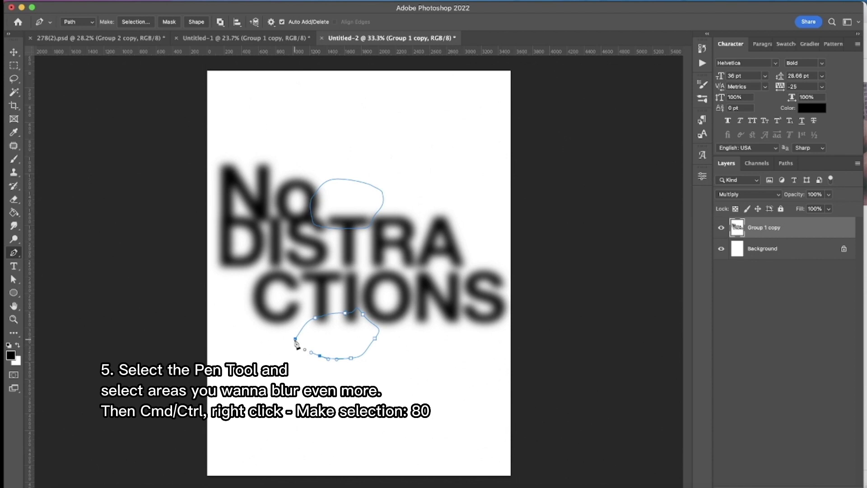
click(295, 339)
Draw a small closed Pen path between the R of "DISTRA" and the O of "CTIONS".
click(417, 267)
click(400, 283)
click(385, 279)
click(380, 270)
click(391, 259)
drag(391, 260, 395, 258)
click(417, 269)
Convert the three paths to a new anti-aliased selection with an 80-pixel feather radius.
right_click(437, 188)
click(471, 238)
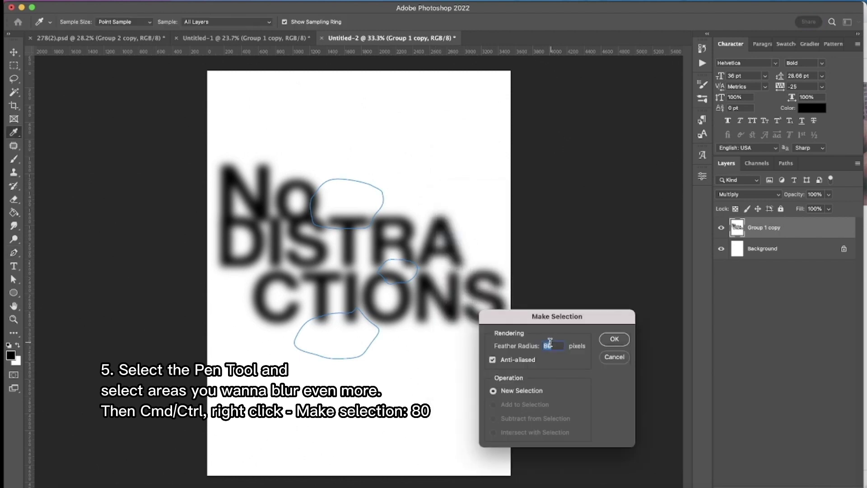
click(614, 339)
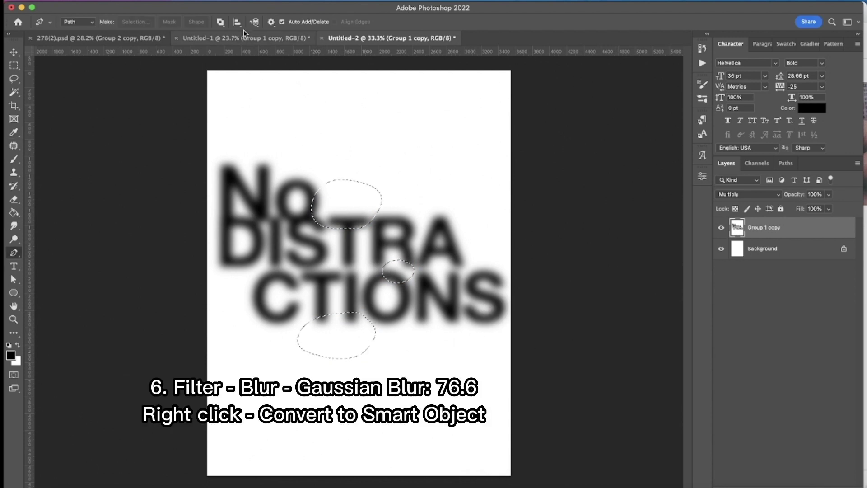
Apply a Gaussian Blur with a 76.6-pixel radius to the selected areas and clear the selection.
click(241, 1)
mouse_move(288, 128)
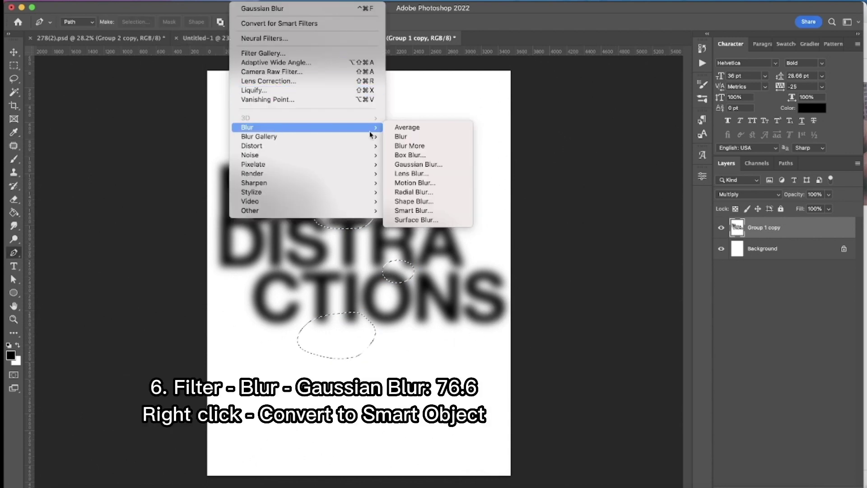
click(421, 169)
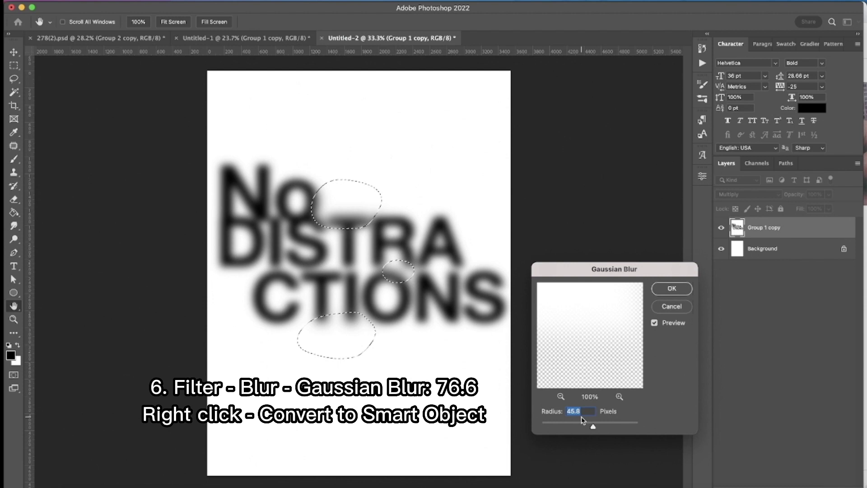
text(76.)
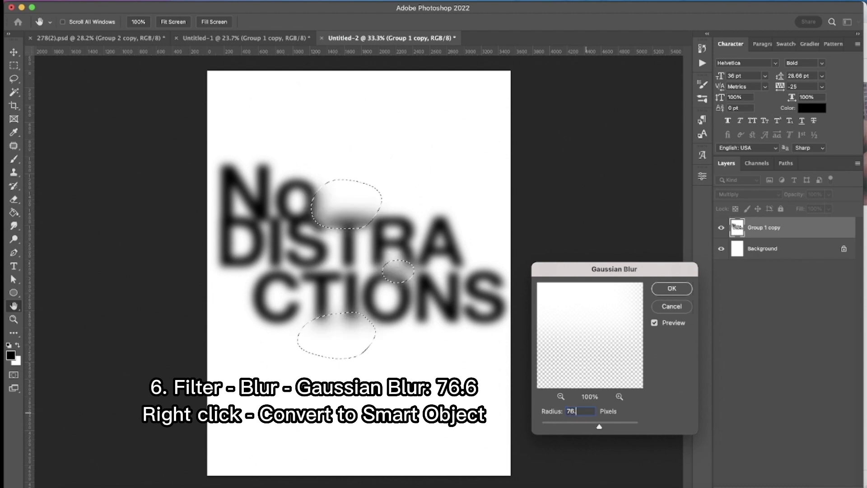
text(6)
click(663, 289)
key(p)
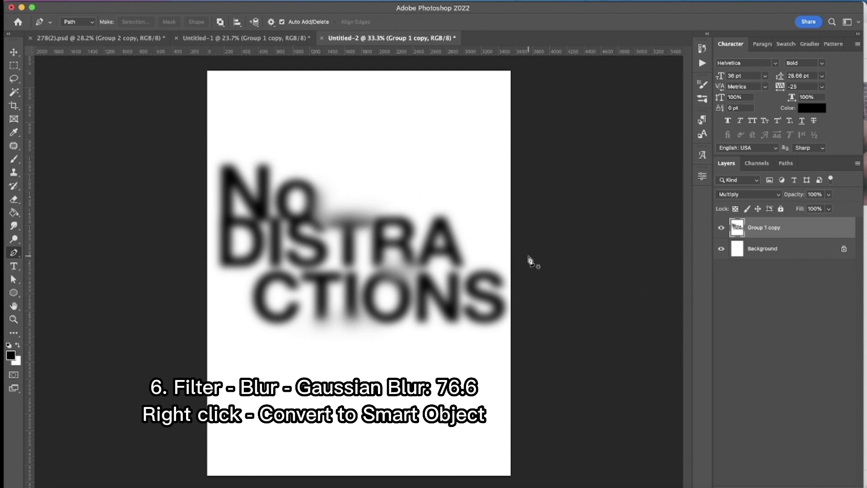
Convert the blurred text layer "Group 1 copy 6" to a smart object.
click(13, 52)
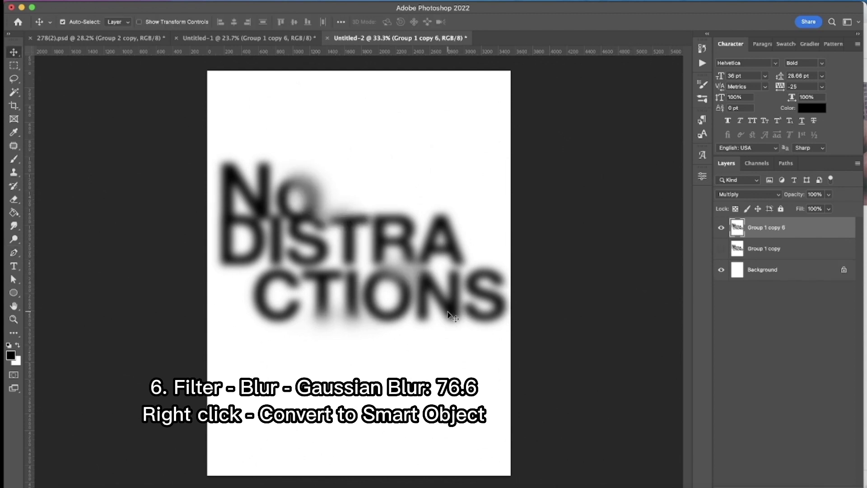
scroll(441, 306, up, 2)
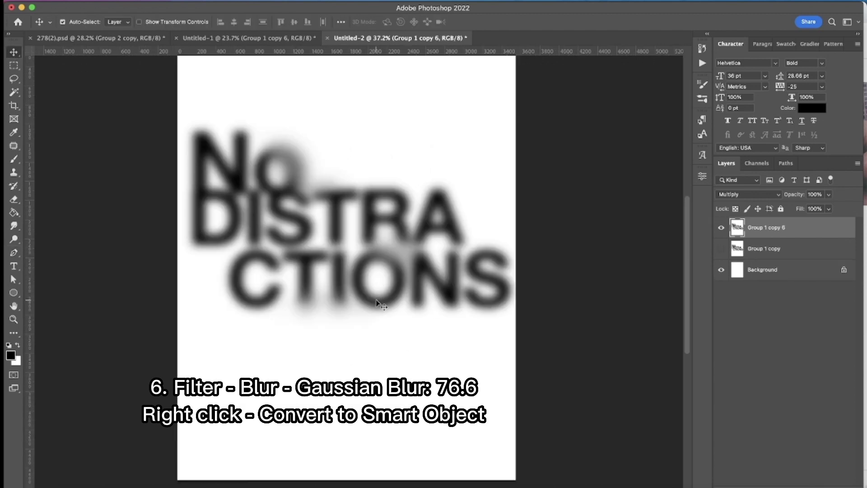
right_click(770, 228)
click(704, 400)
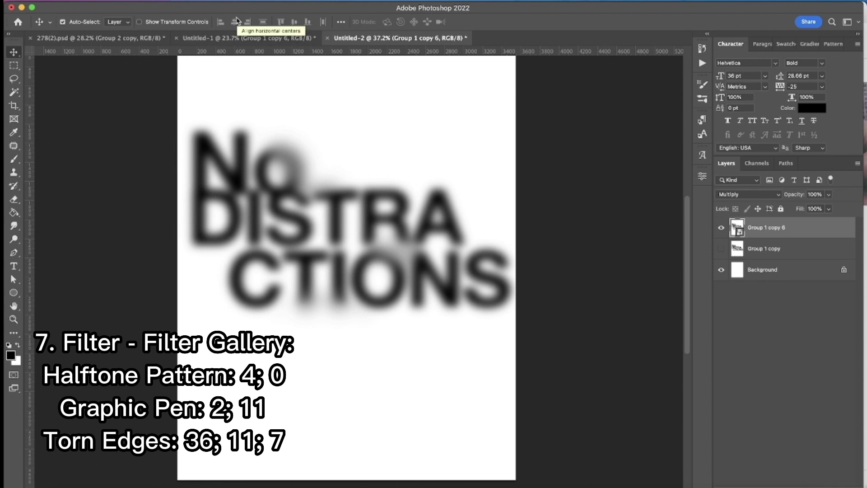
In the Filter Gallery, remove the Torn Edges effect and set the remaining effect to Halftone Pattern with size 4 and contrast 0.
click(234, 1)
click(253, 38)
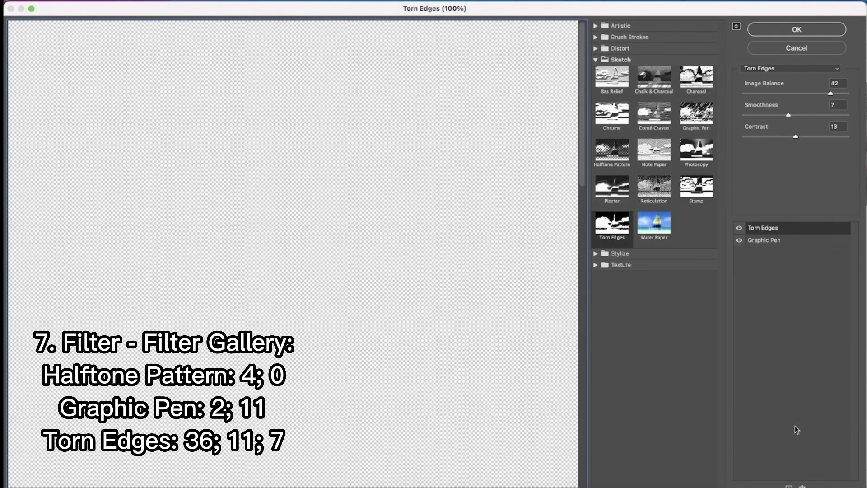
click(802, 486)
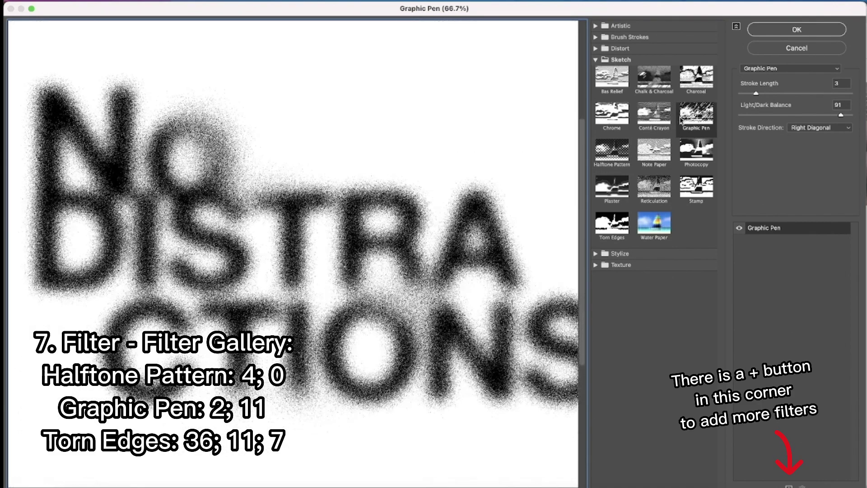
click(610, 154)
drag(838, 85, 805, 79)
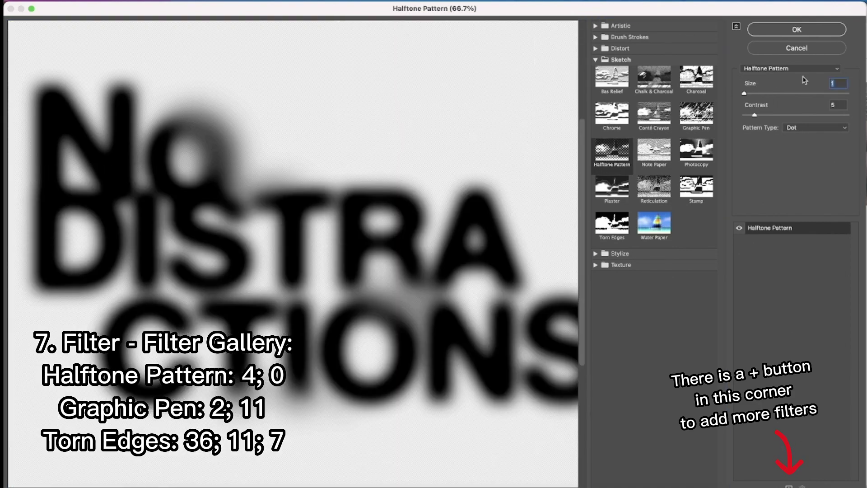
text(4)
drag(833, 103, 801, 107)
text(0)
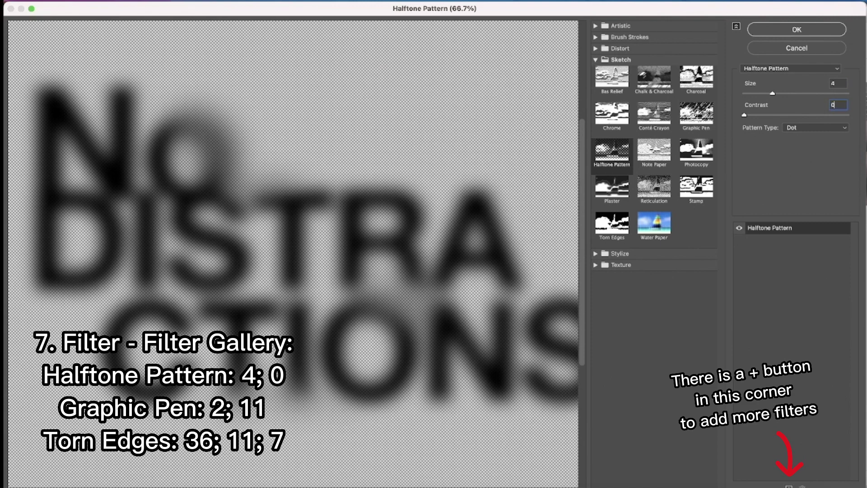
Add a Graphic Pen effect above the halftone with stroke length 2 and light/dark balance 11.
click(789, 485)
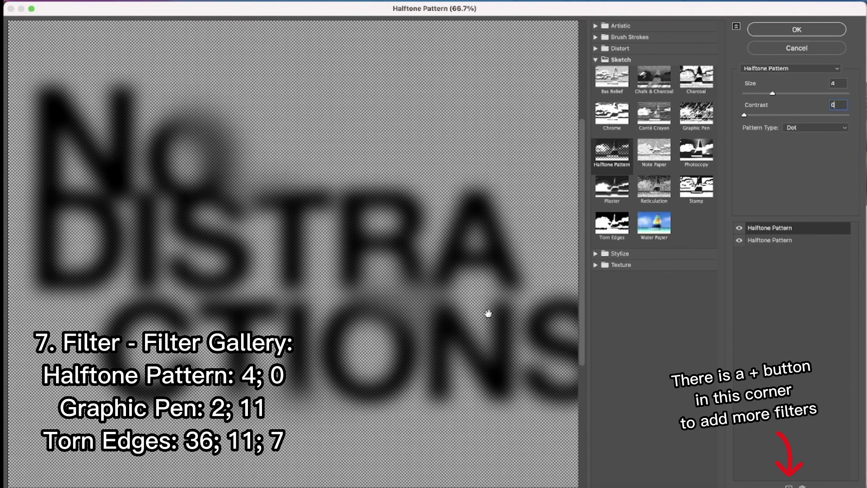
click(696, 113)
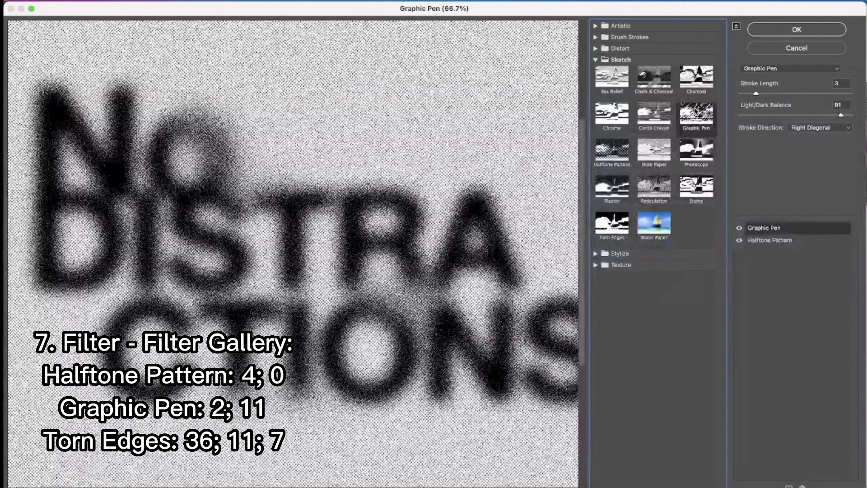
text(2)
key(Tab)
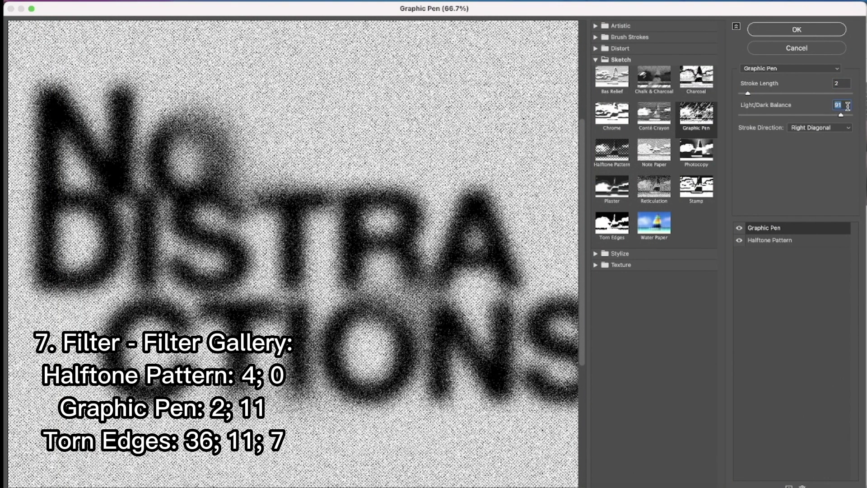
text(11)
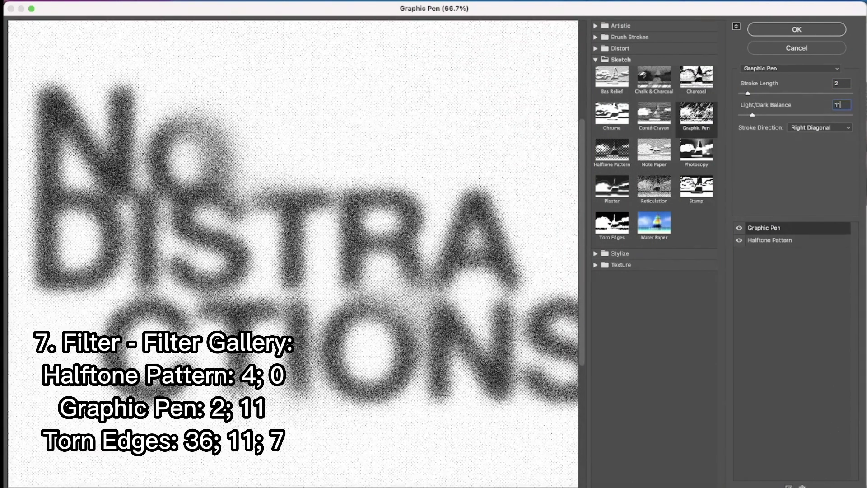
Add a Torn Edges effect with image balance 36, smoothness 11 and contrast 7, and apply the filter stack.
click(789, 486)
click(612, 224)
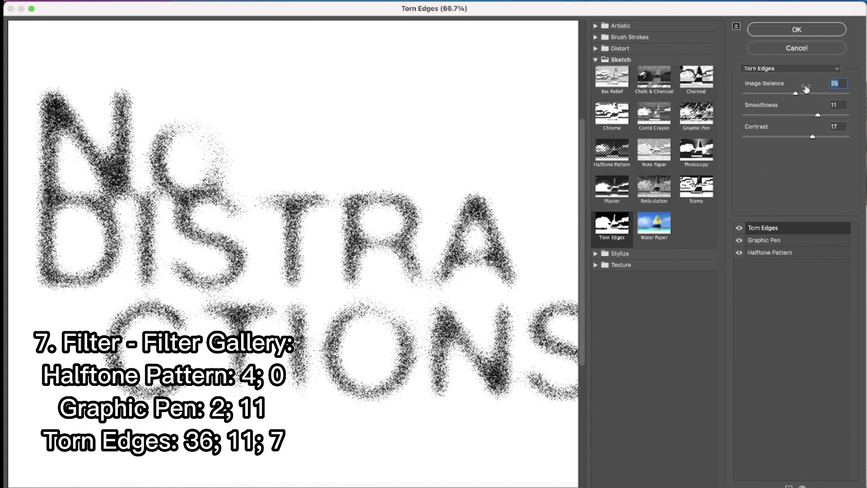
text(36)
double_click(839, 127)
text(7)
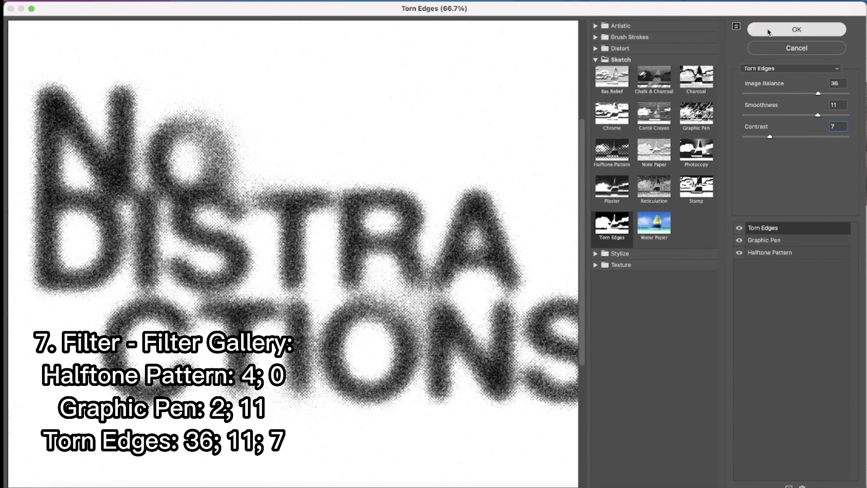
click(797, 29)
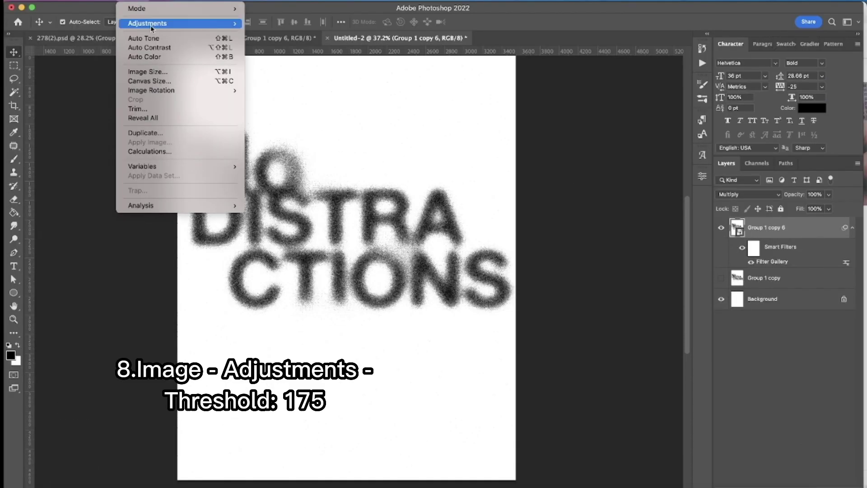
Apply a Threshold adjustment at level 175 to the filtered text layer.
mouse_move(181, 23)
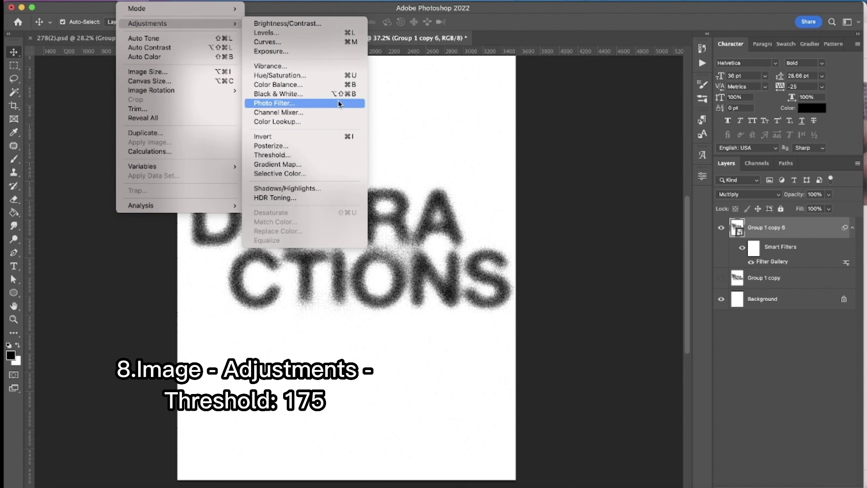
click(302, 155)
text(175)
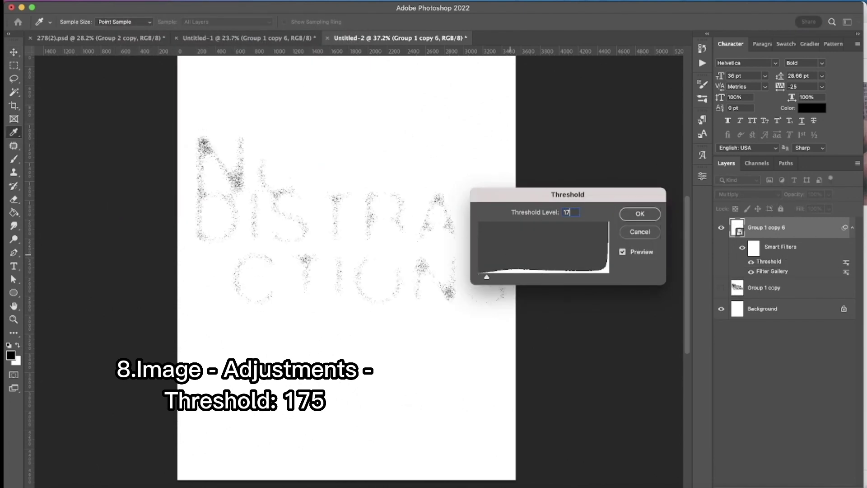
click(640, 213)
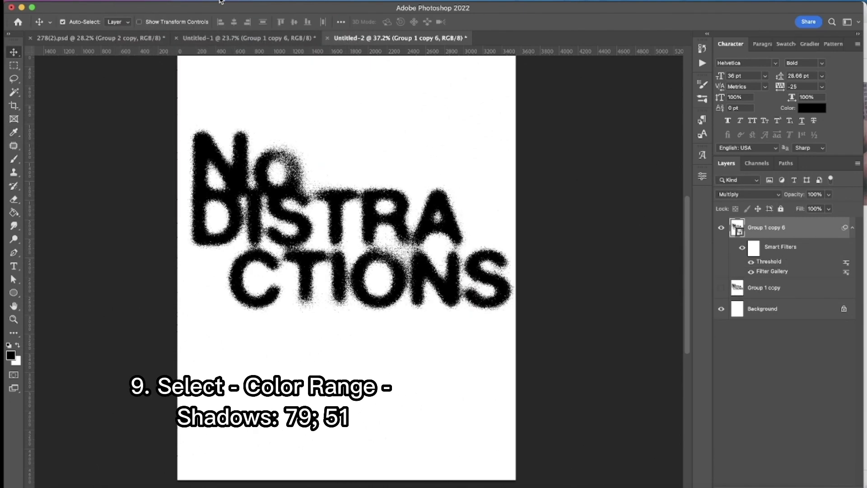
Select the shadows by Color Range with fuzziness 79% and range 51, and copy them to a new layer.
click(219, 3)
click(241, 93)
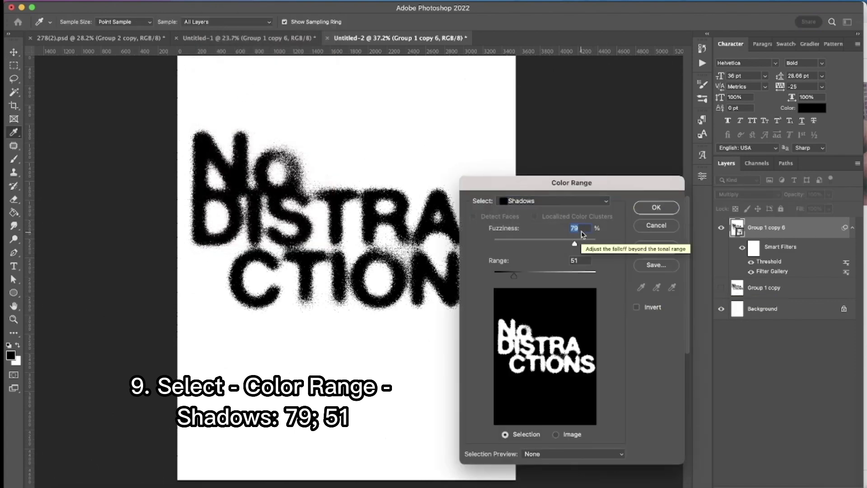
click(656, 207)
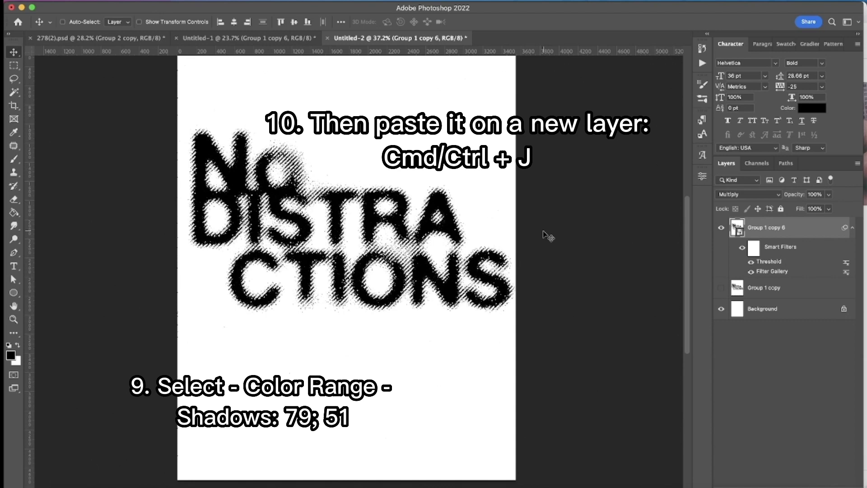
key(super+j)
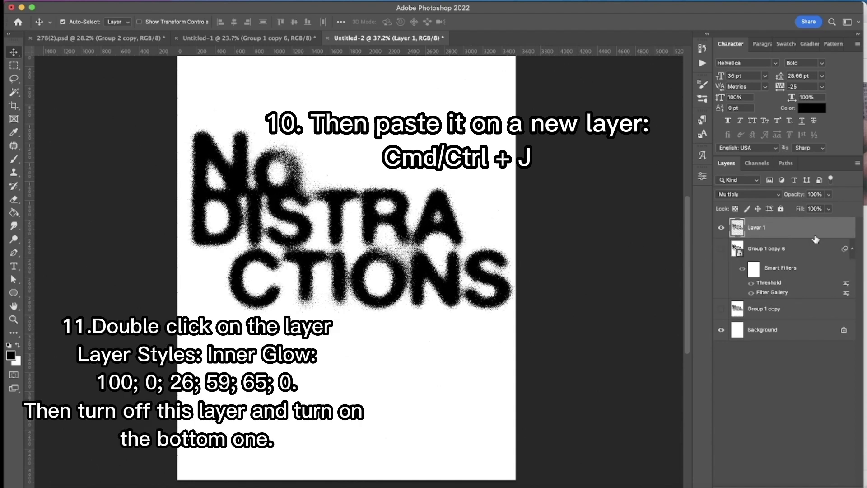
Add an Inner Glow to Layer 1 with opacity 100, noise 0, choke 26, size 59 px, range 65 and jitter 0.
double_click(830, 230)
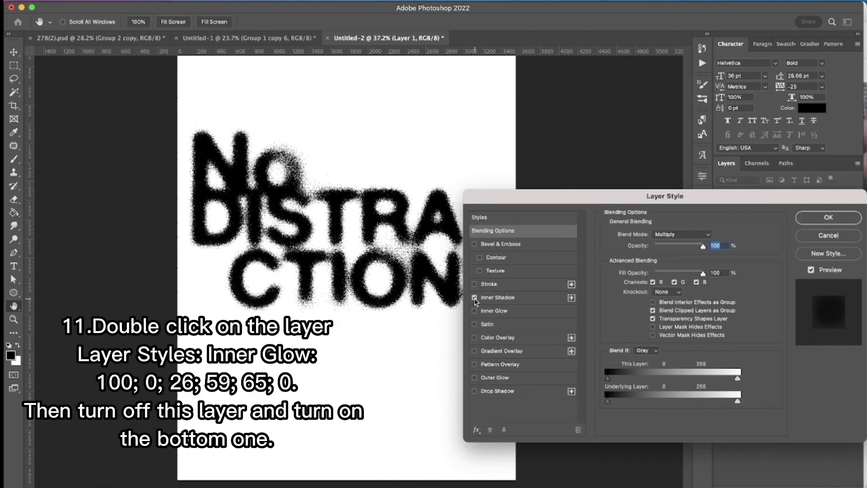
click(492, 311)
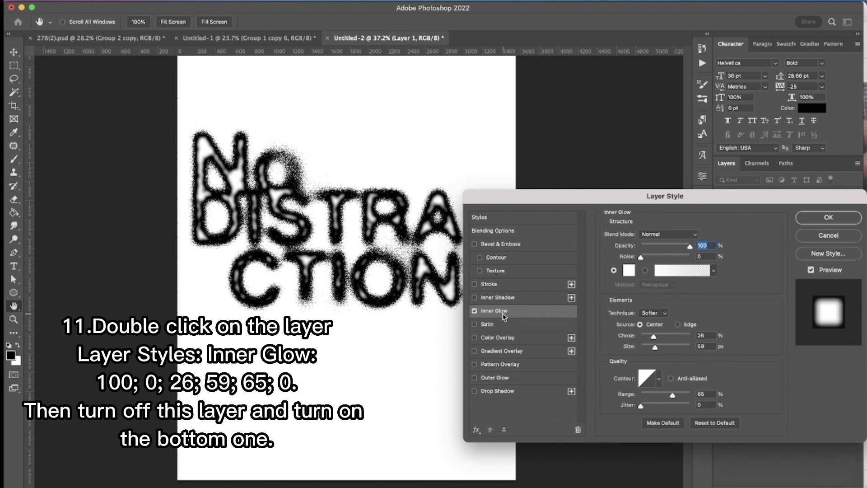
click(836, 218)
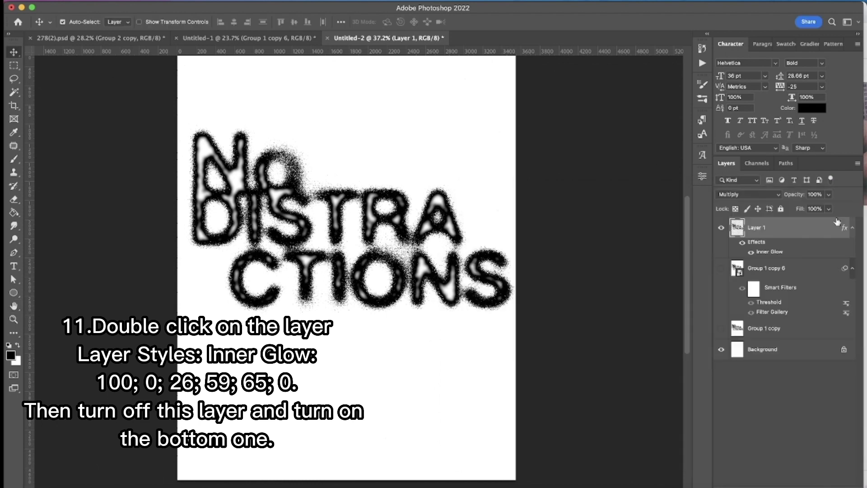
Hide Layer 1, show and duplicate the blurred Group 1 copy layer, and hide the original so only the duplicate shows.
click(721, 229)
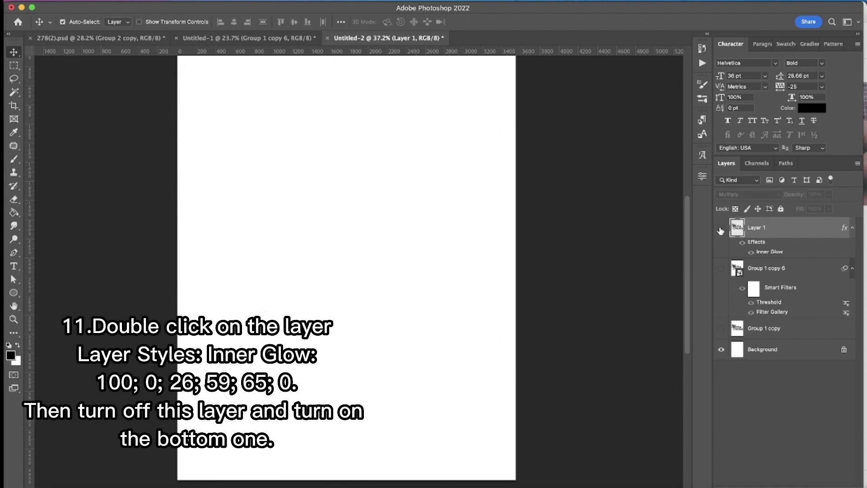
click(721, 328)
click(781, 330)
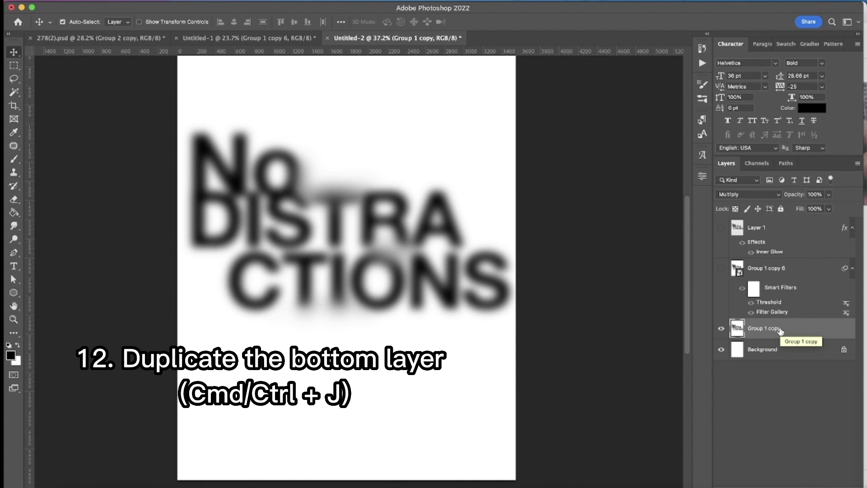
key(super+j)
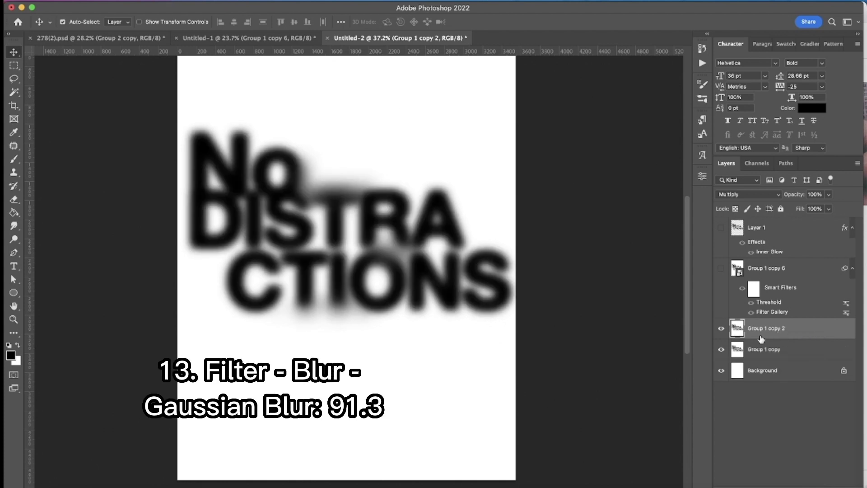
click(721, 350)
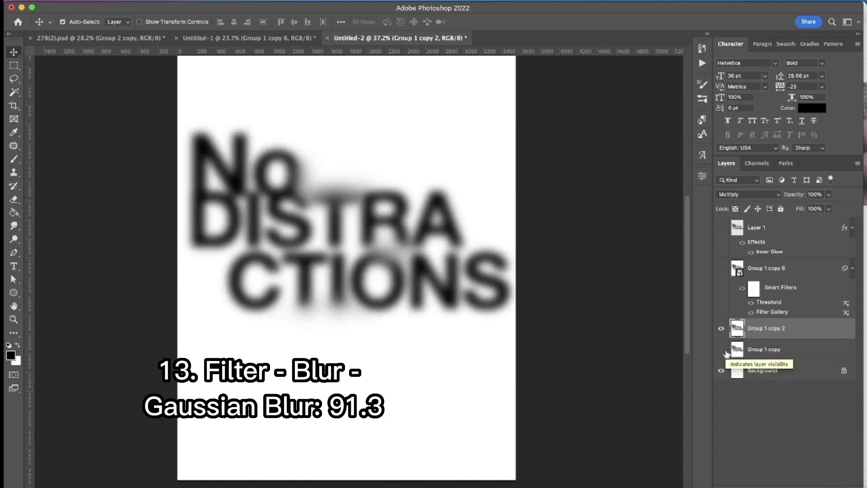
Apply a Gaussian Blur with a 91.3 pixel radius to the duplicated text layer.
click(248, 2)
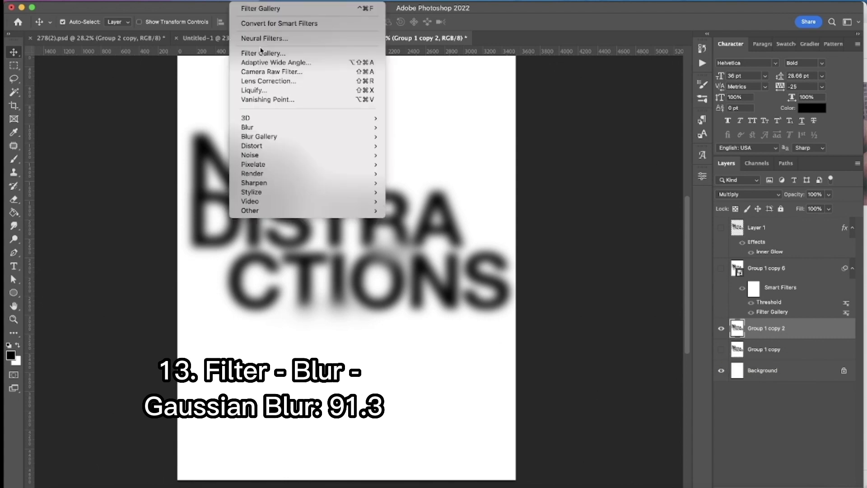
mouse_move(262, 129)
click(398, 163)
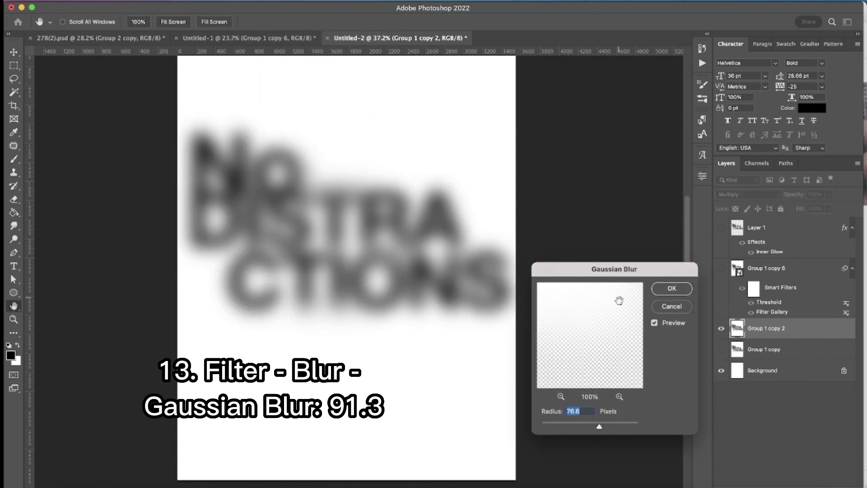
text(91)
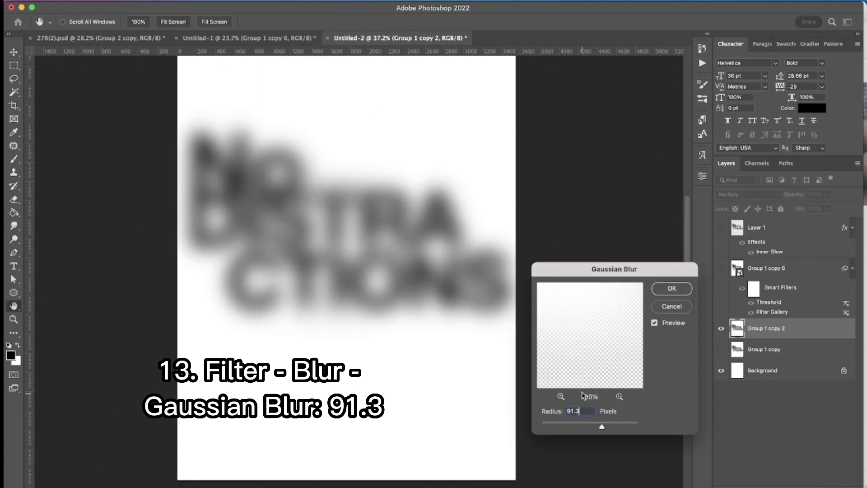
text(.3)
click(671, 289)
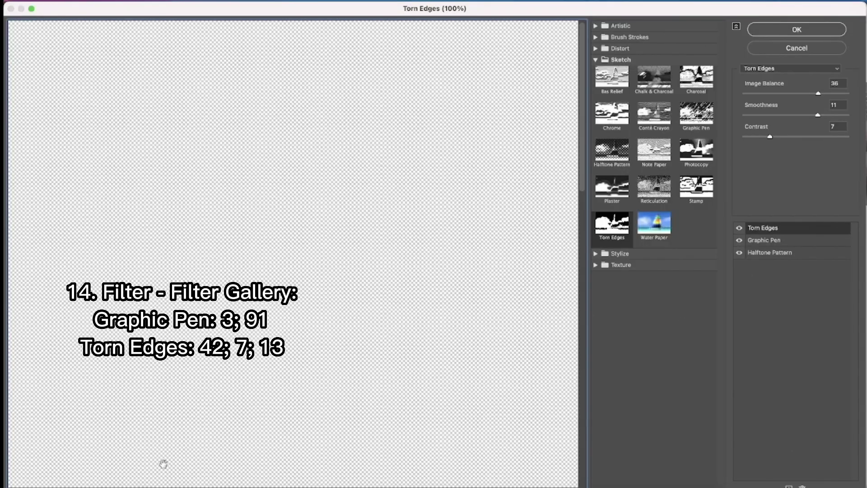
Reduce the Filter Gallery stack to a single Graphic Pen effect with stroke length 3 and light/dark balance 91.
click(163, 464)
click(803, 484)
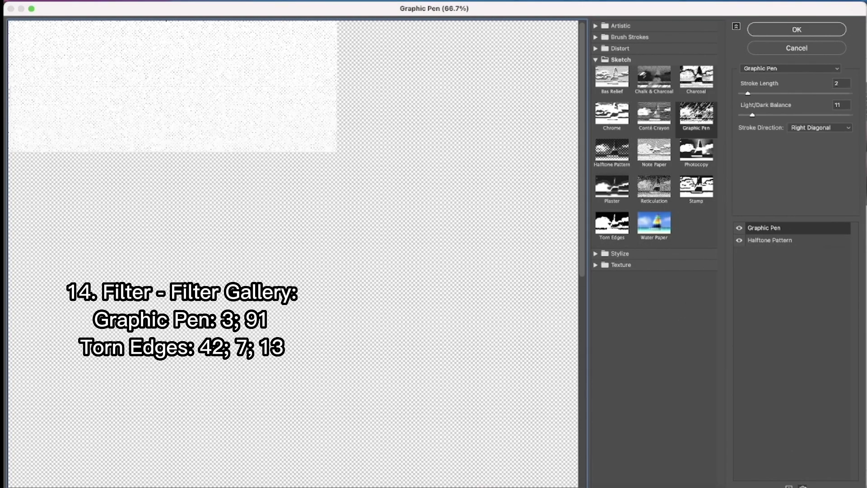
click(803, 484)
key(super+minus)
drag(263, 373, 267, 296)
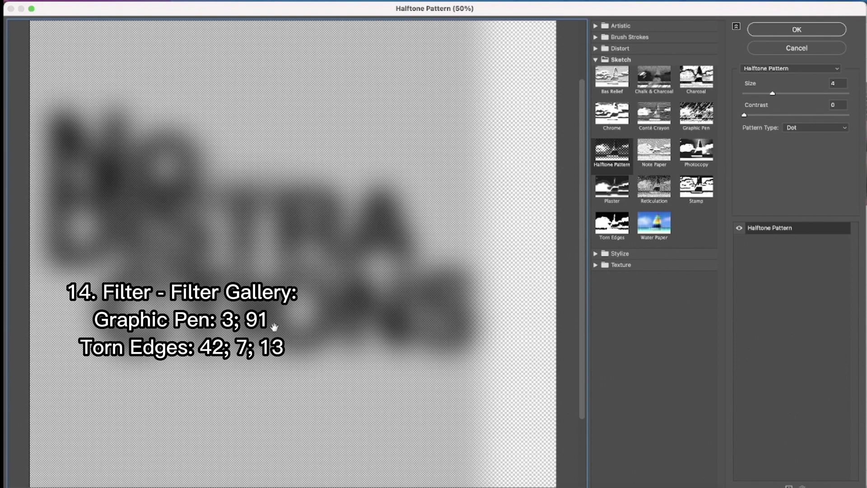
key(super+minus)
click(697, 112)
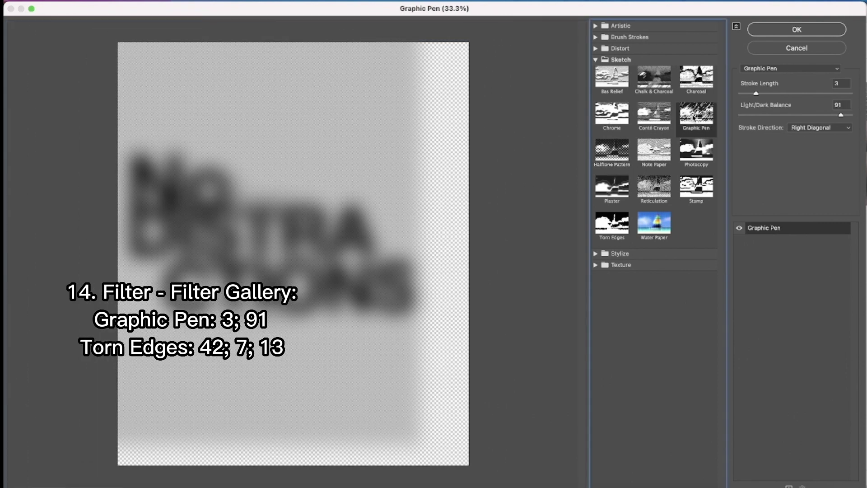
Add a Torn Edges effect with image balance 42, smoothness 7 and contrast 13, and apply both effects to the layer.
click(789, 485)
click(612, 222)
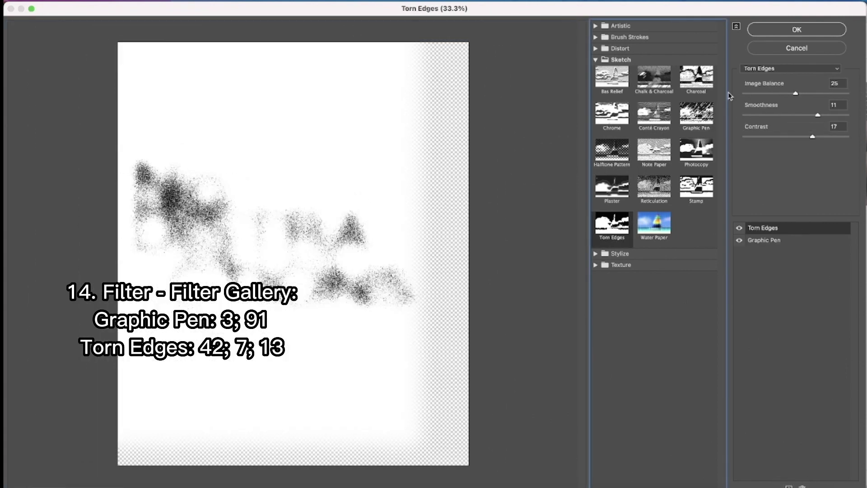
text(42)
key(Tab)
text(7)
key(Tab)
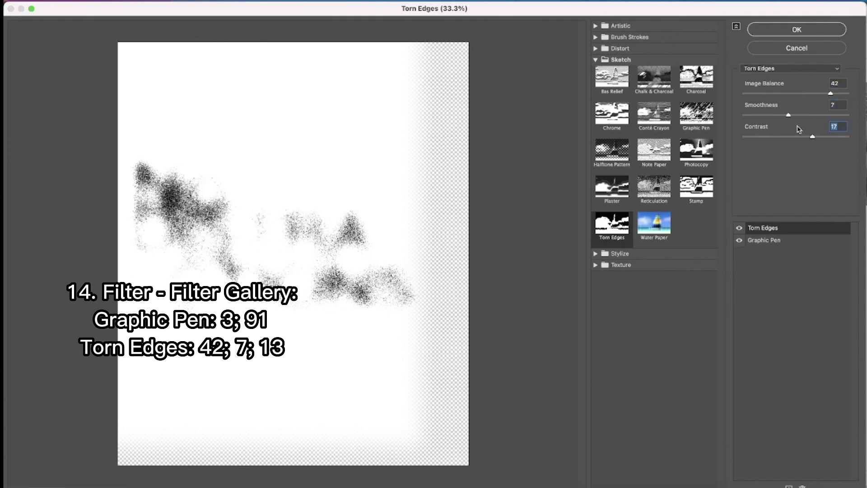
text(13)
click(781, 23)
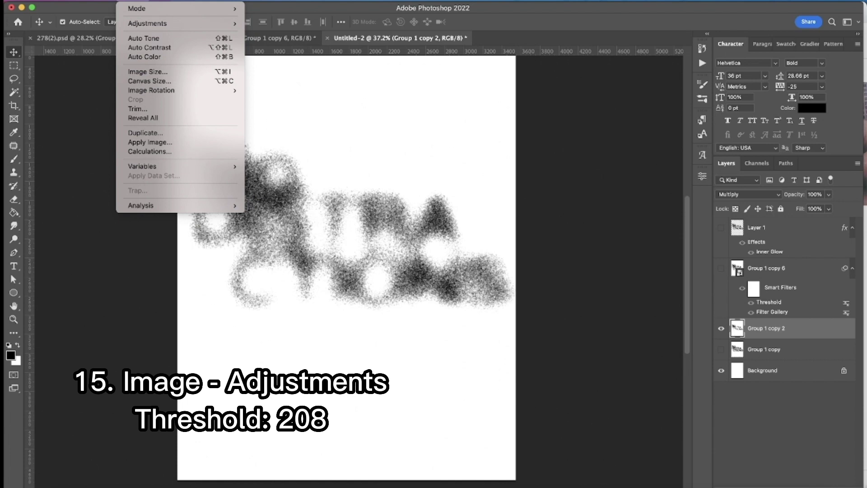
Apply a Threshold adjustment at level 208 to the Group 1 copy 2 layer.
mouse_move(148, 23)
click(271, 155)
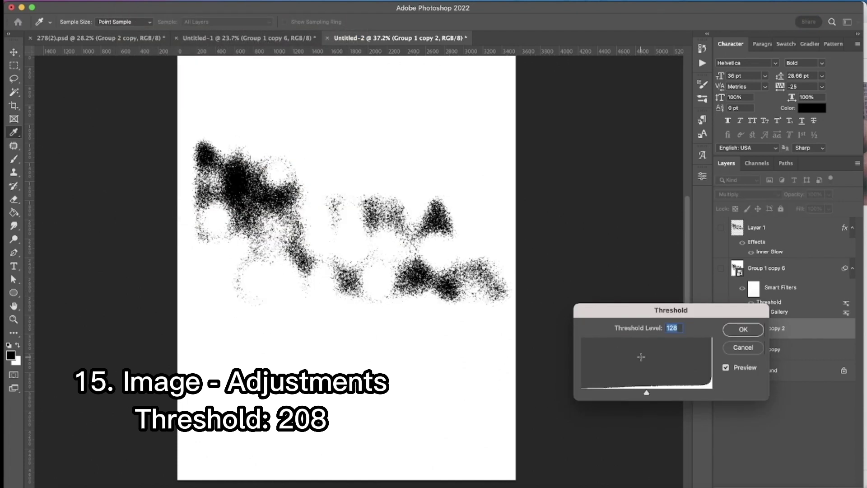
text(208)
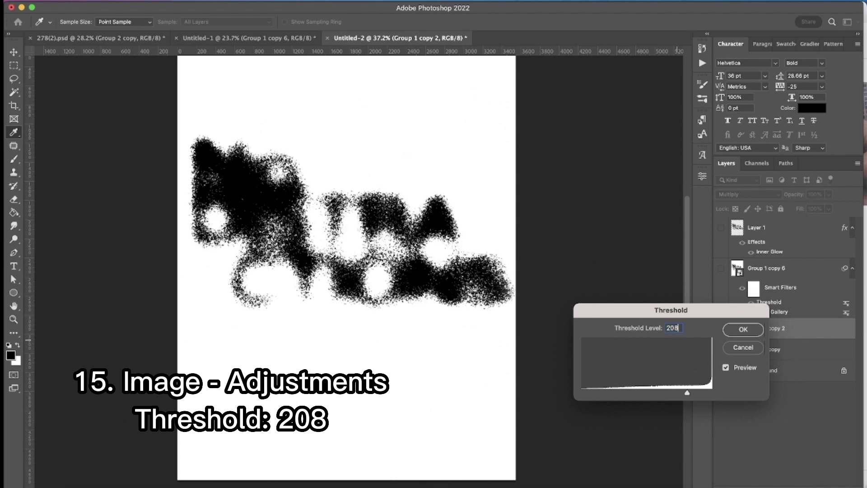
click(742, 329)
key(v)
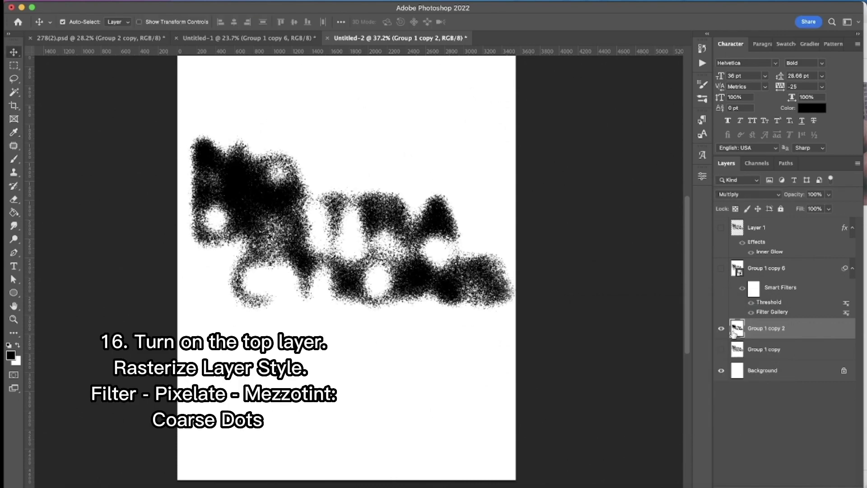
Show Layer 1 again and rasterize its layer style.
click(721, 229)
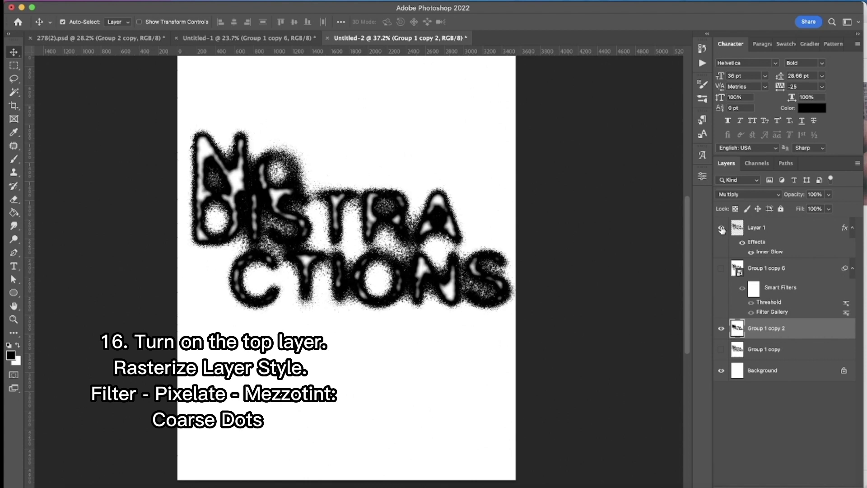
click(766, 231)
right_click(759, 233)
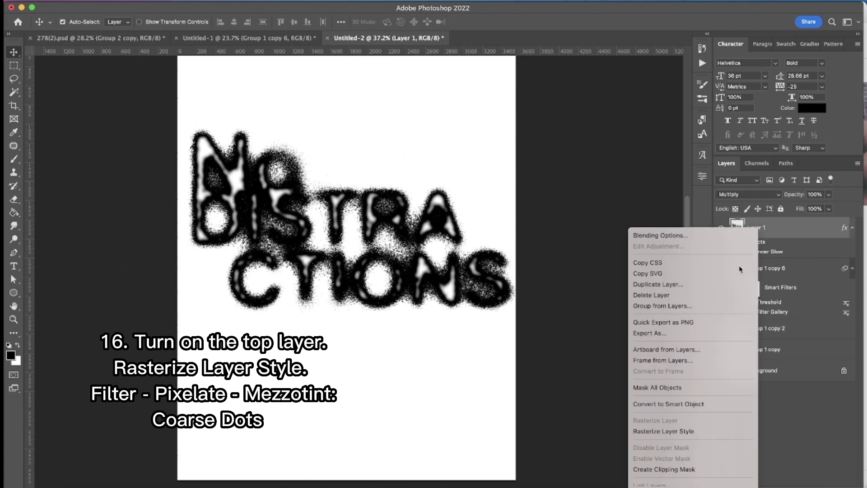
click(689, 431)
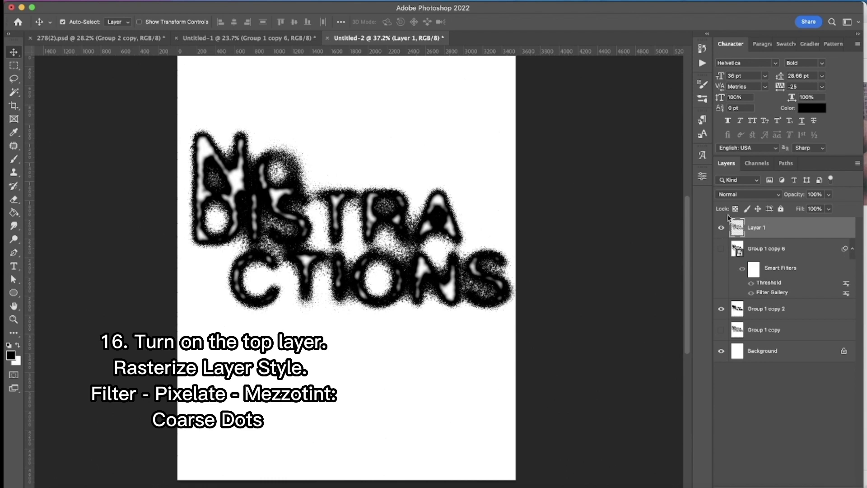
Apply a Mezzotint filter of type Coarse Dots to Layer 1 and set its blend mode to Screen.
click(243, 1)
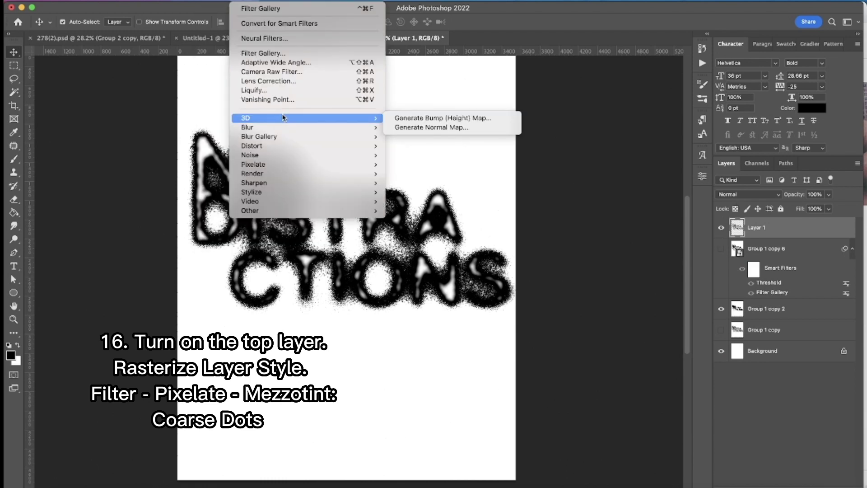
mouse_move(284, 163)
click(413, 202)
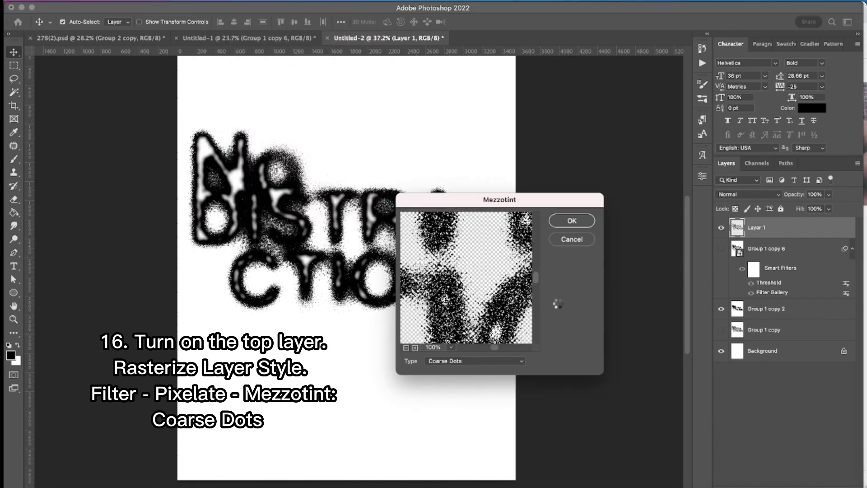
click(474, 362)
click(477, 360)
click(571, 220)
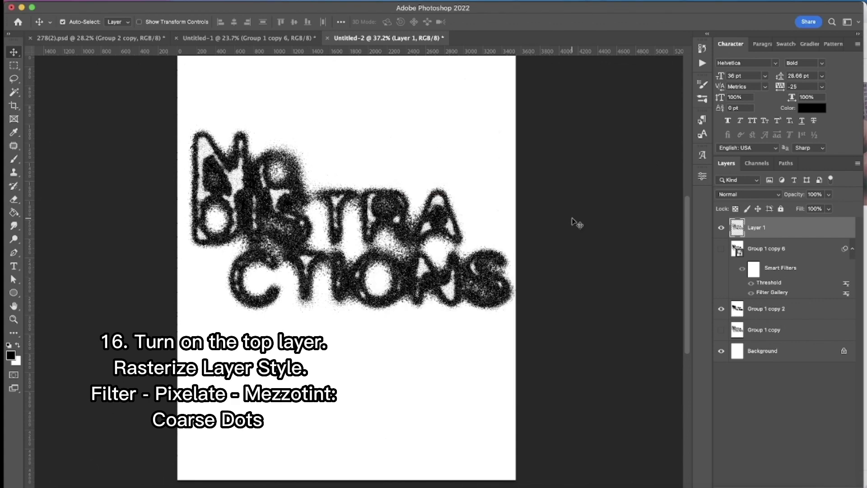
click(728, 195)
click(738, 284)
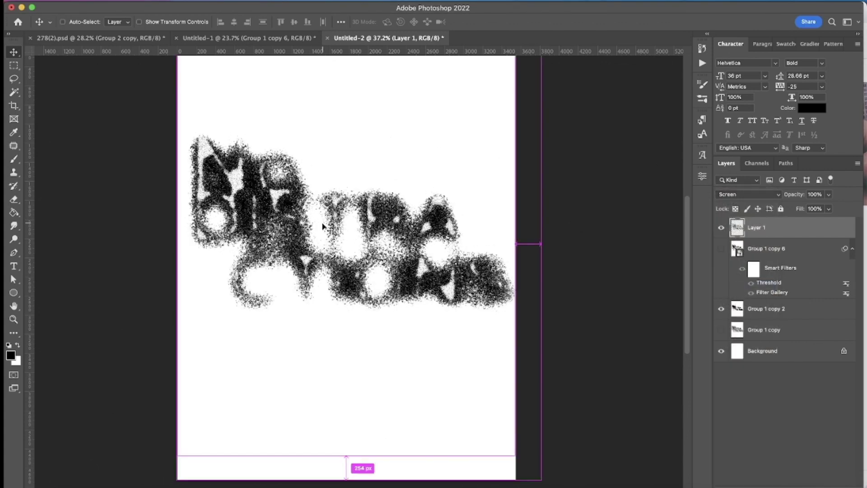
Add a layer mask to Layer 1 and hide parts of the glow outlines across the lettering with a soft black 300 px brush.
key(super+minus)
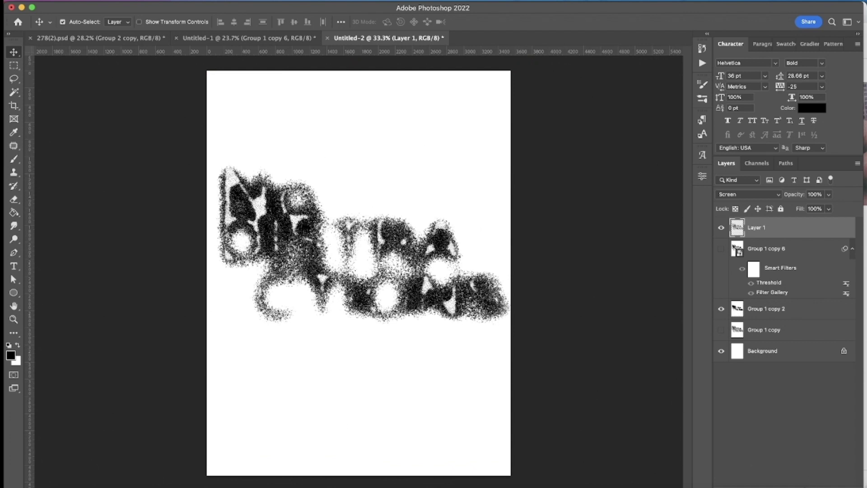
click(790, 486)
click(14, 158)
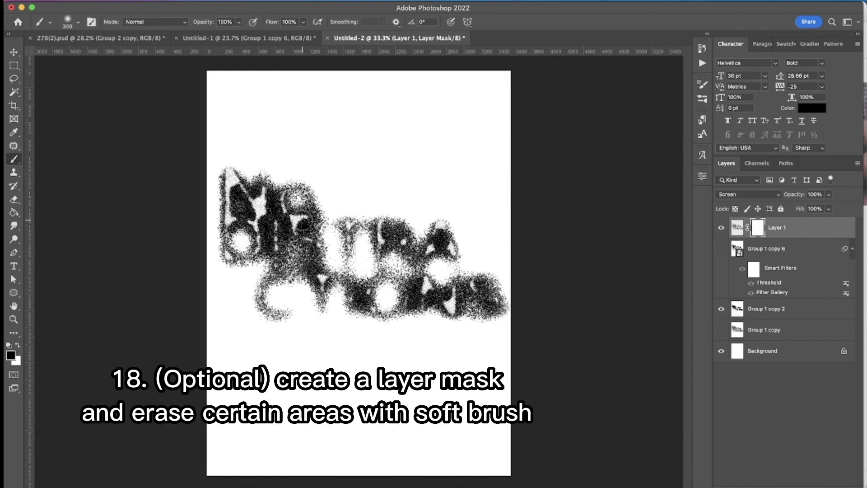
mouse_move(347, 221)
mouse_down()
mouse_move(348, 205)
mouse_move(351, 248)
mouse_up()
mouse_move(428, 257)
mouse_down()
mouse_move(466, 254)
mouse_move(431, 265)
mouse_up()
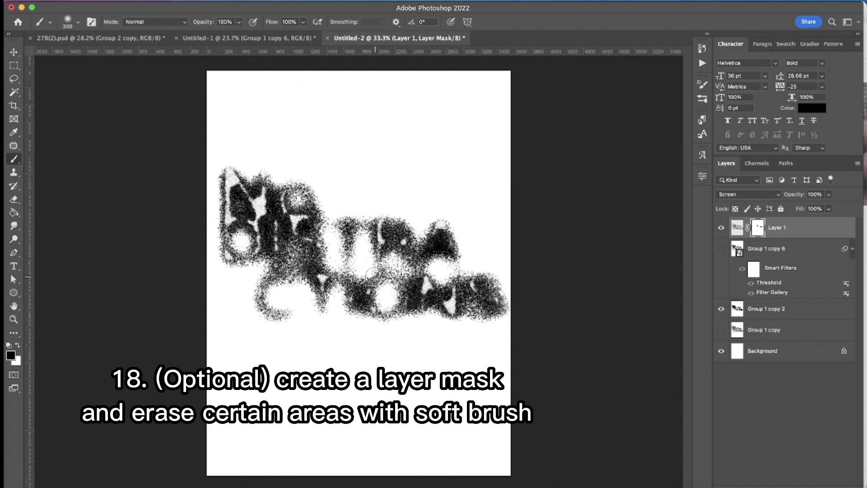
mouse_move(375, 276)
mouse_down()
mouse_move(356, 295)
mouse_move(269, 311)
mouse_up()
mouse_move(300, 230)
mouse_down()
mouse_move(285, 201)
mouse_move(308, 181)
mouse_move(278, 221)
mouse_move(288, 199)
mouse_move(310, 212)
mouse_up()
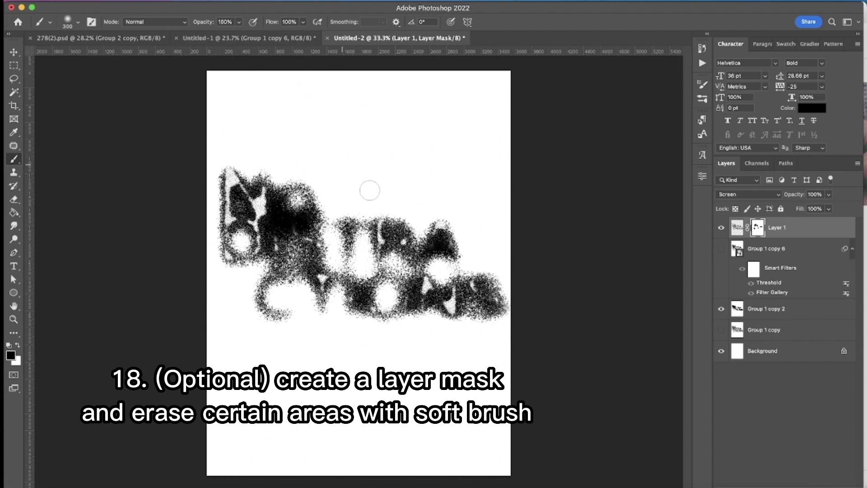
drag(344, 288, 350, 301)
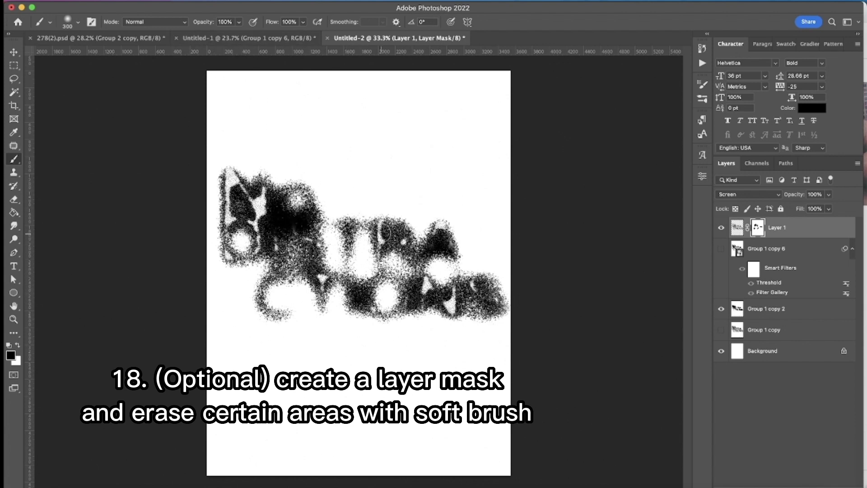